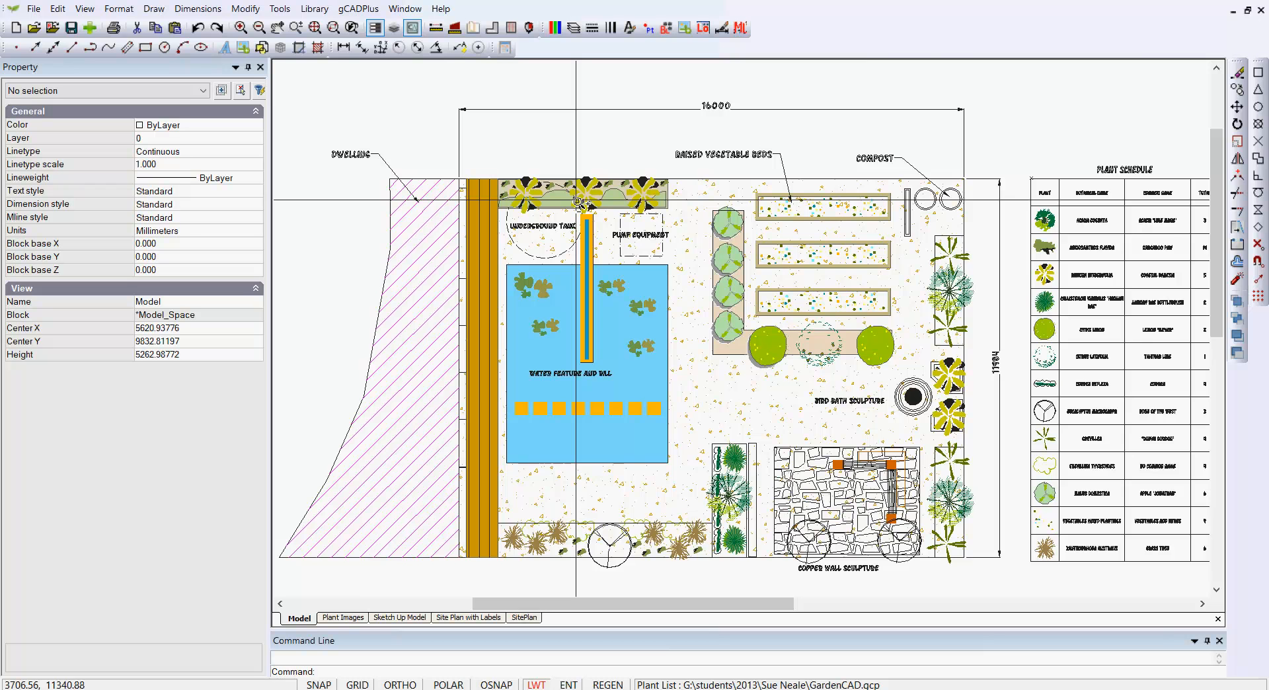
Step: Start a ground cover on the closed green planting boundary in the bed above the underground tank
{"action": "scroll", "coordinate": [516, 207], "scroll_direction": "up", "scroll_amount": 4}
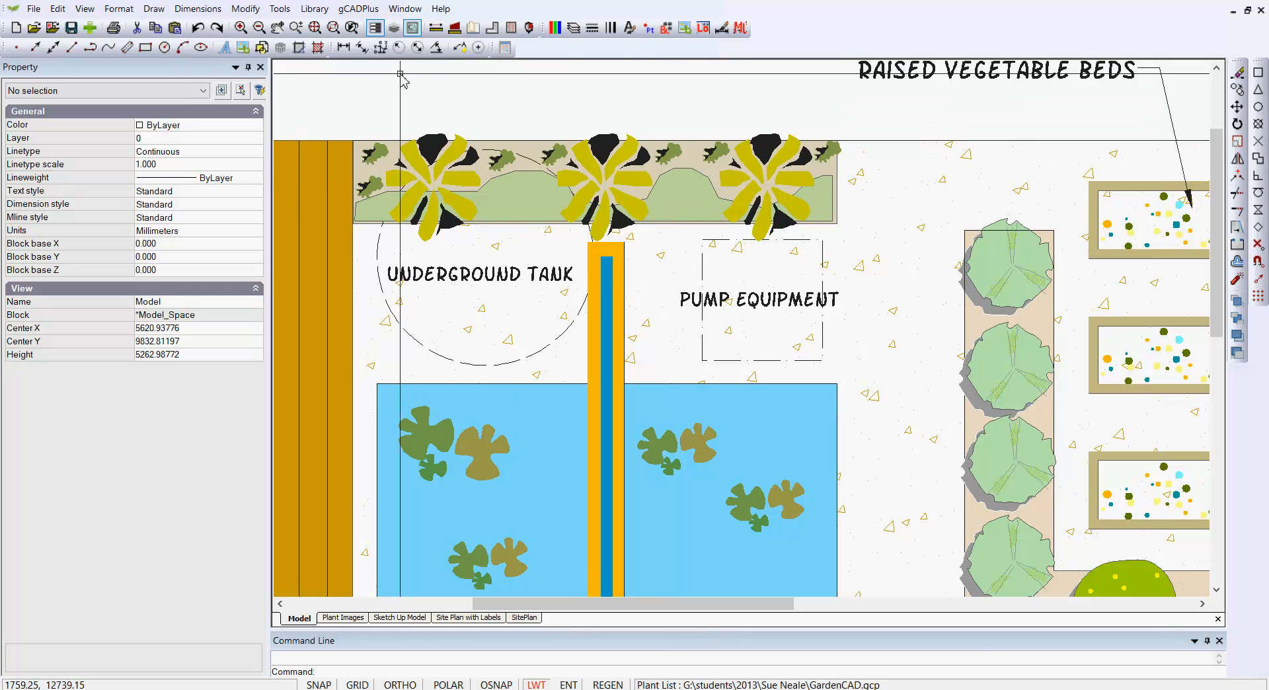
{"action": "left_click", "coordinate": [364, 9]}
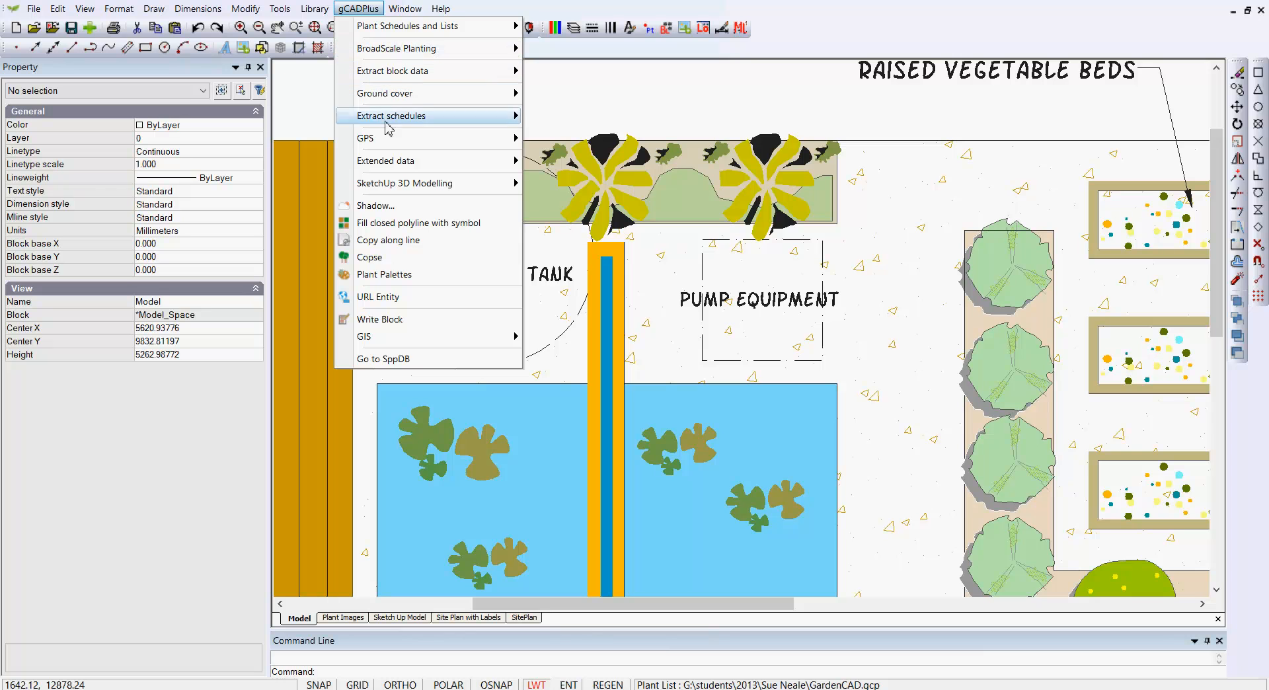
{"action": "mouse_move", "coordinate": [499, 99]}
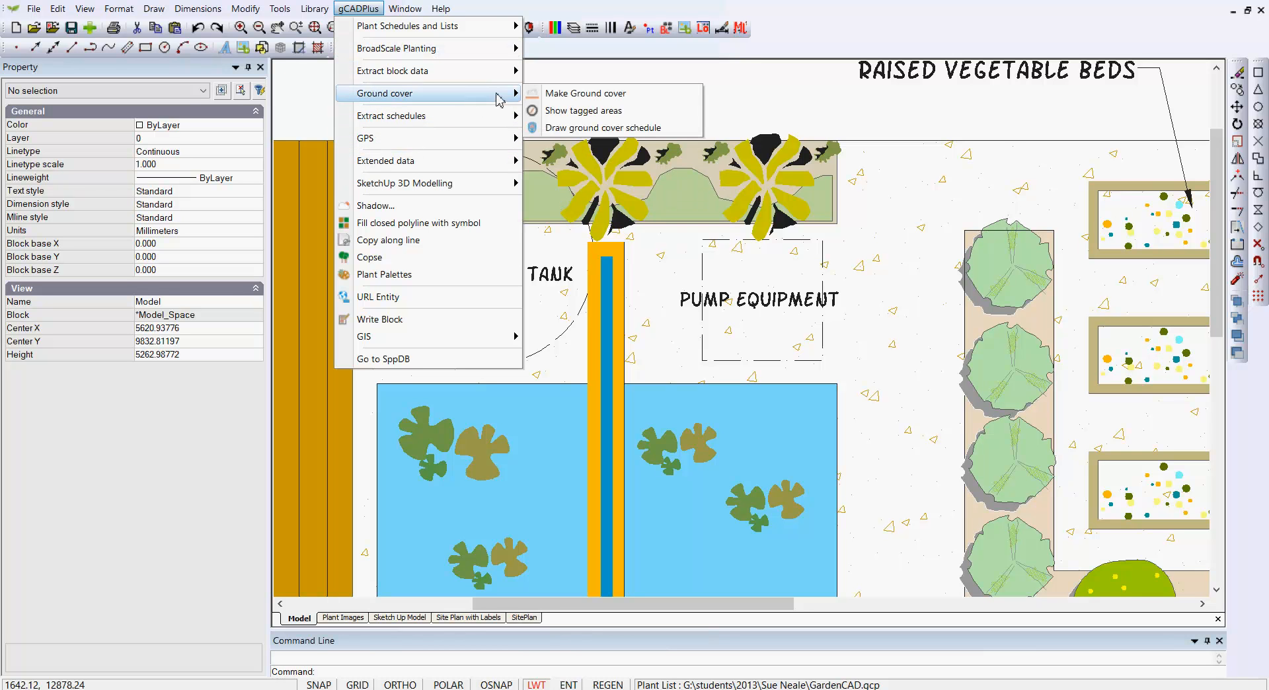
{"action": "left_click", "coordinate": [561, 94]}
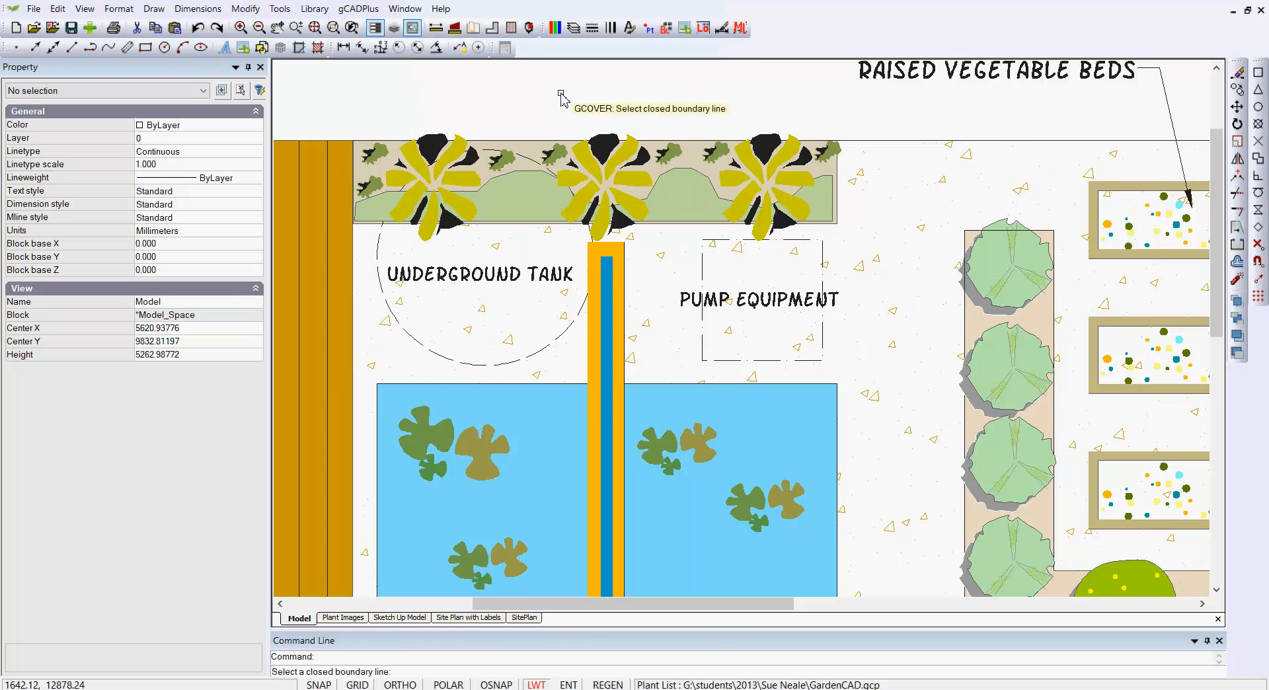
{"action": "left_click", "coordinate": [522, 207]}
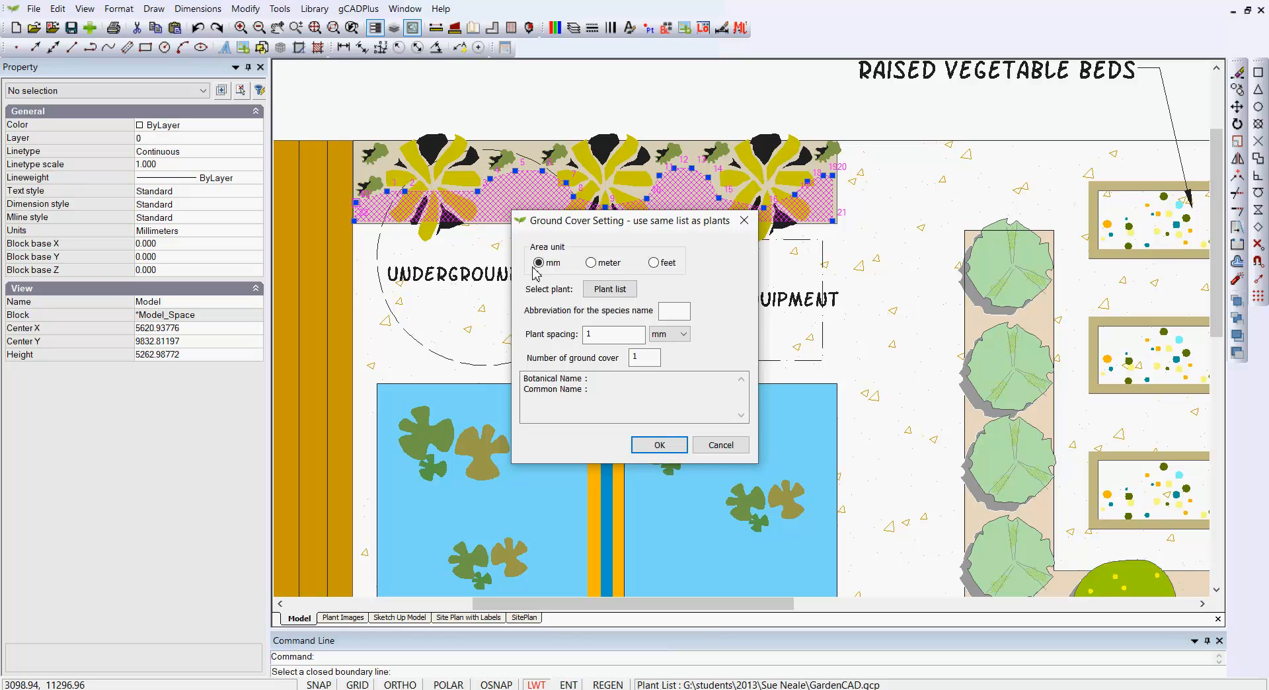
Step: Find dianella in the plant list and assign Dianella revoluta (Flax Lily) as the ground cover plant
{"action": "left_click", "coordinate": [609, 291]}
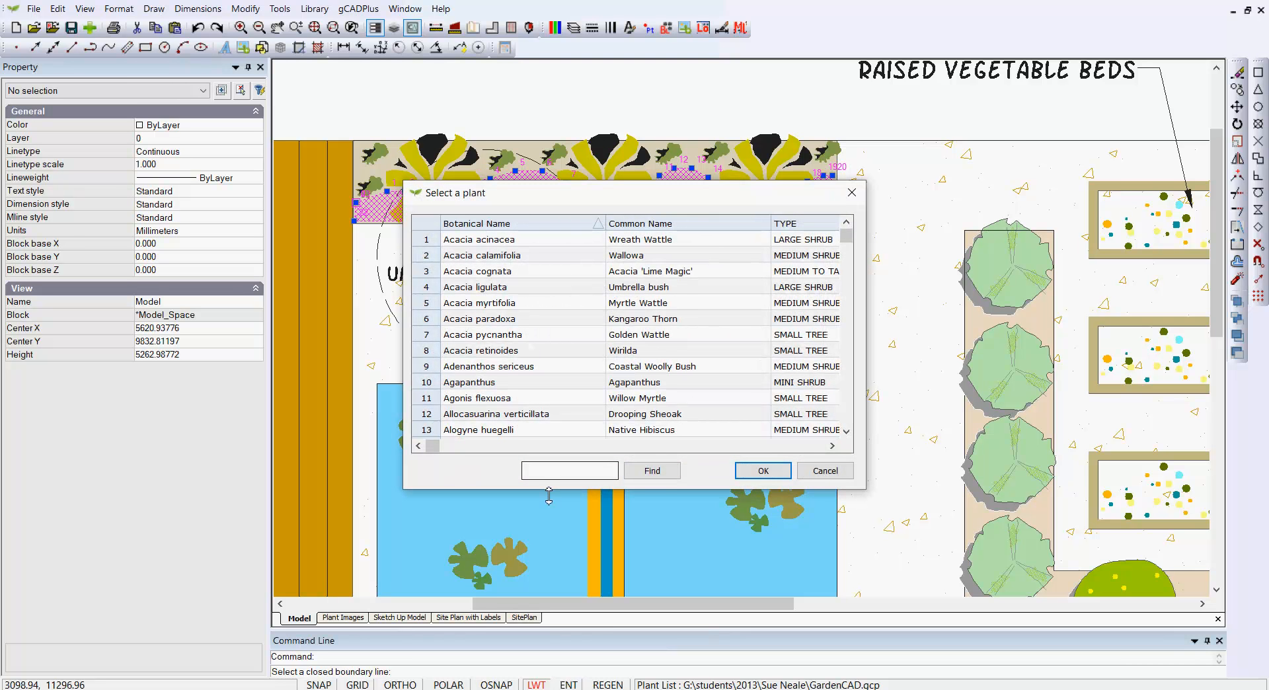
{"action": "left_click", "coordinate": [542, 470]}
{"action": "type", "text": "dianella"}
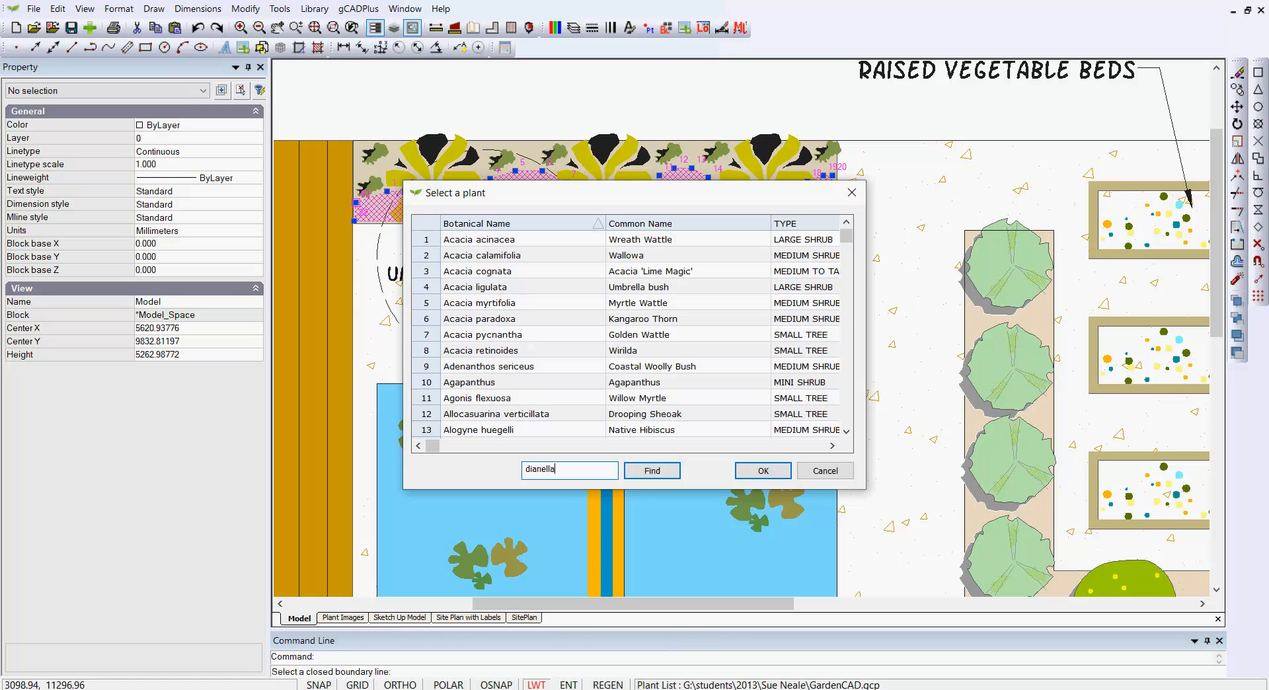
{"action": "key", "text": "Return"}
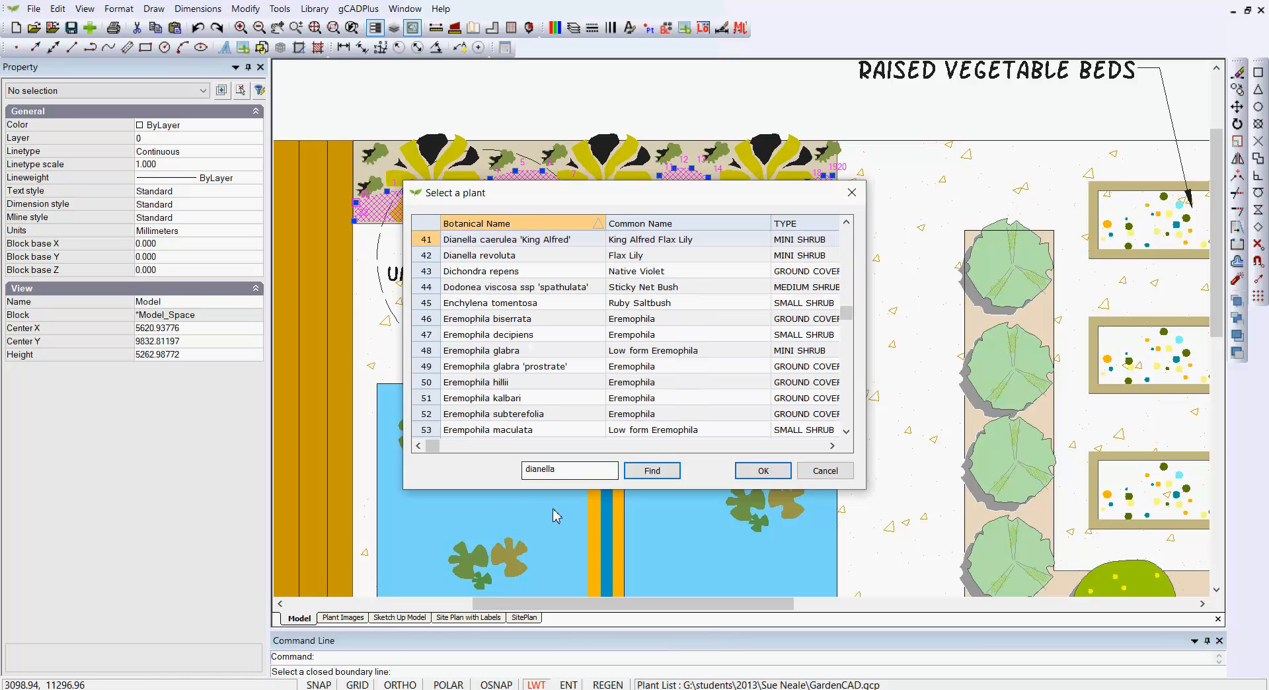
{"action": "left_click", "coordinate": [425, 260]}
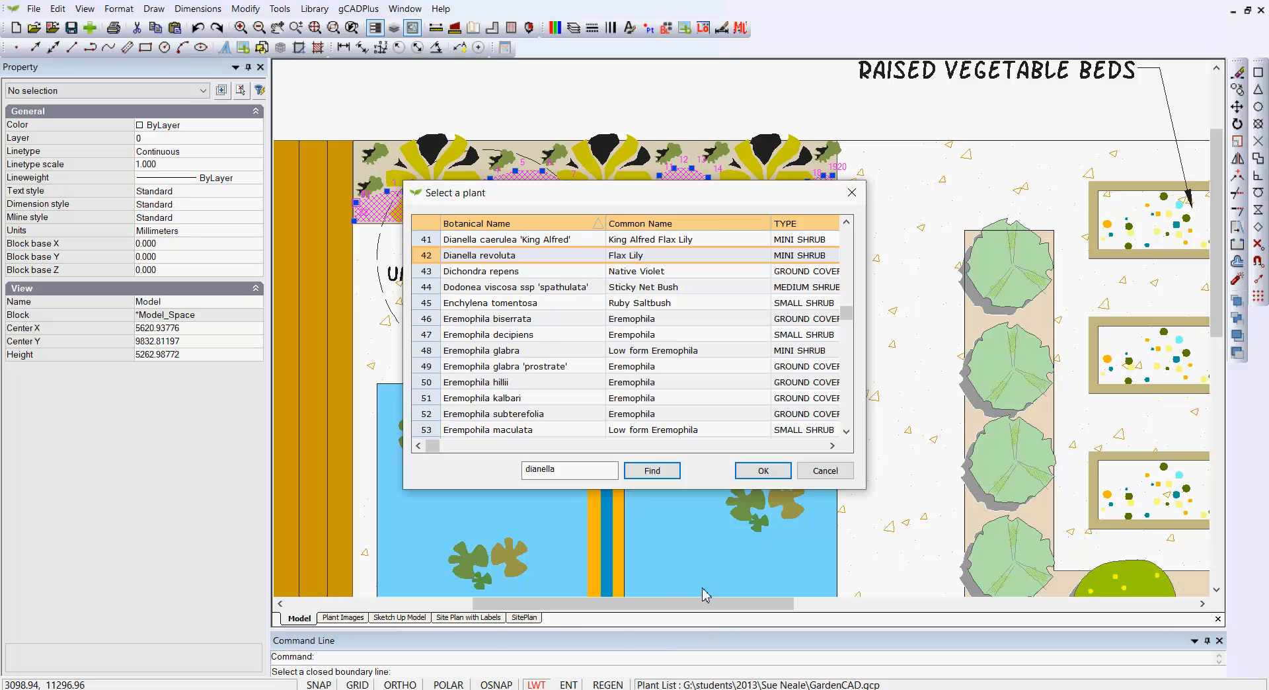
{"action": "left_click", "coordinate": [763, 471]}
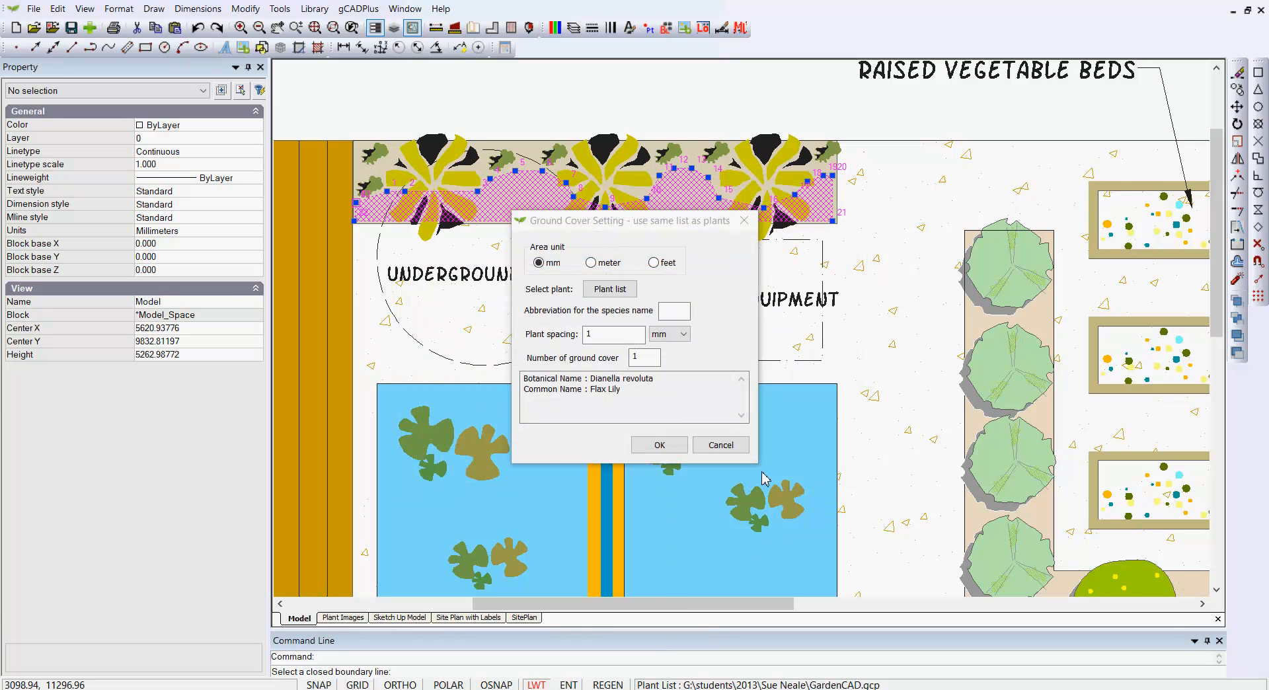
Step: Set the species abbreviation to DR and the plant spacing to 300 mm, and accept the ground cover settings
{"action": "left_click", "coordinate": [676, 318]}
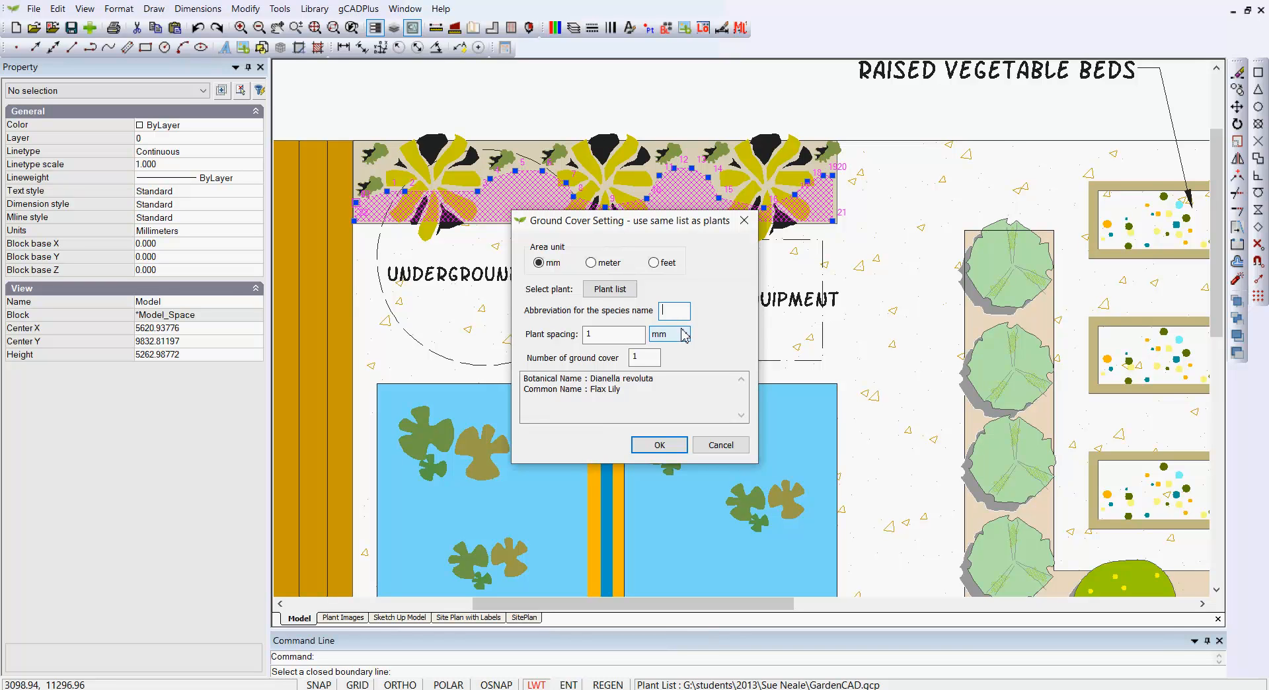
{"action": "type", "text": "DR"}
{"action": "left_click", "coordinate": [603, 336]}
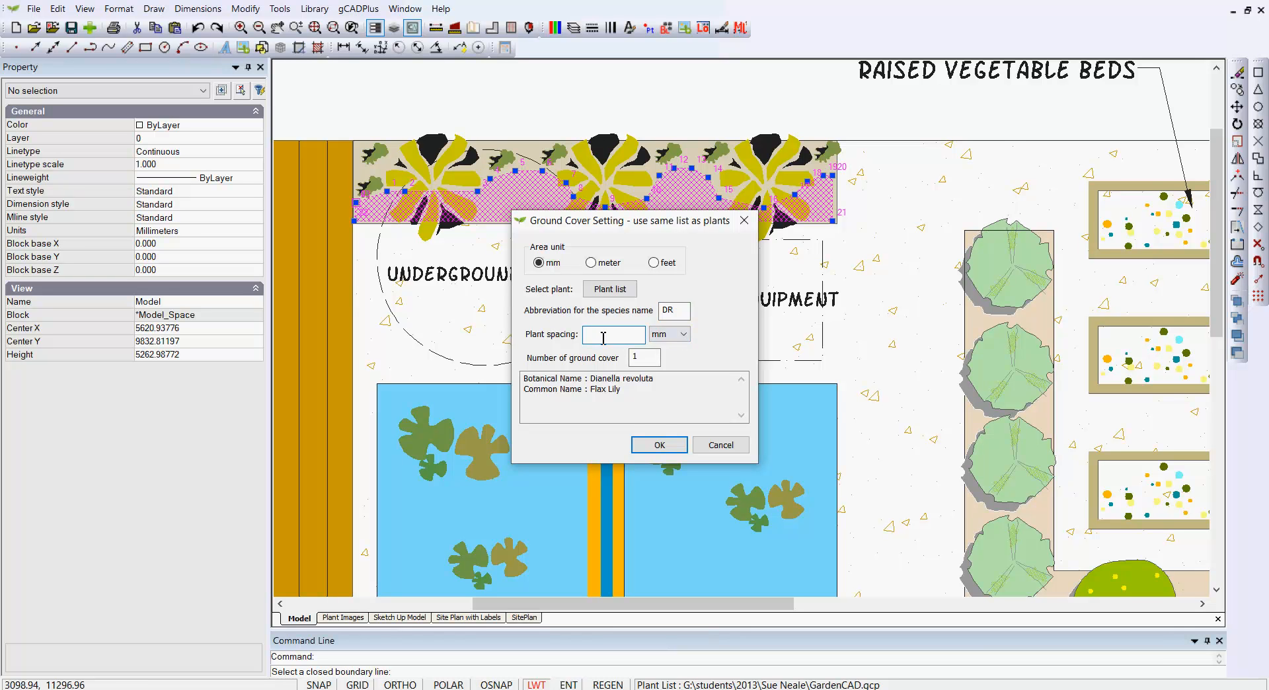
{"action": "type", "text": "300"}
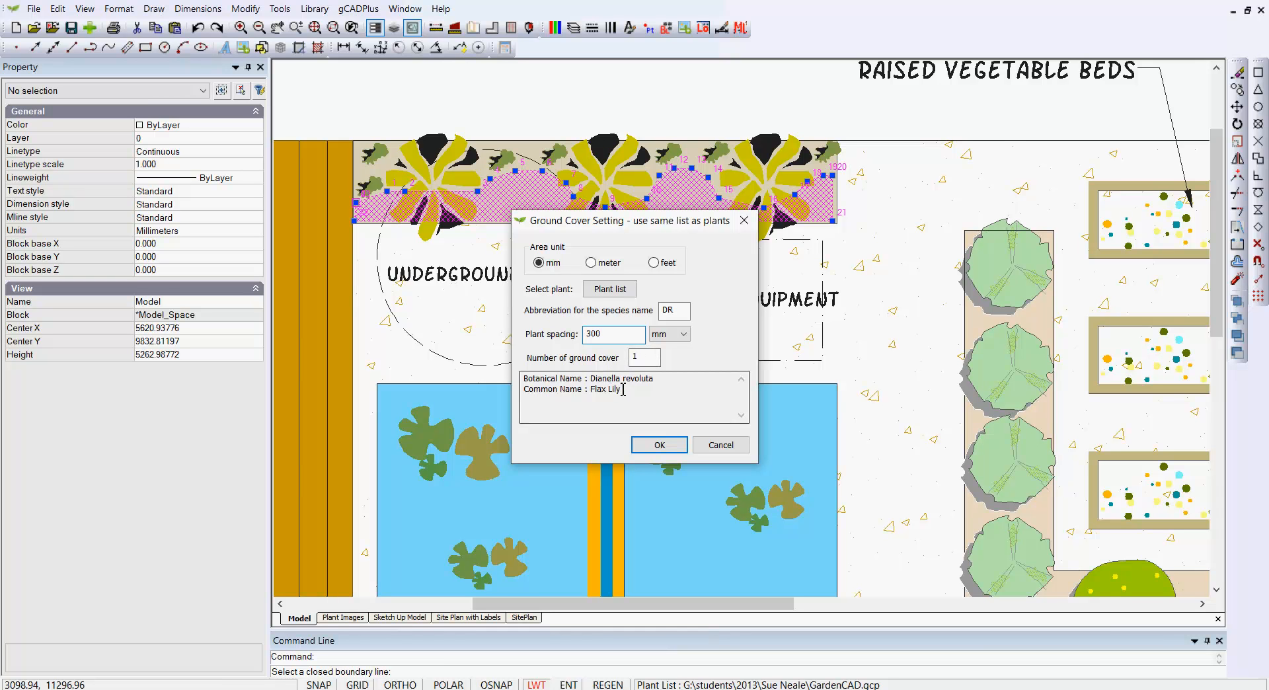
{"action": "left_click", "coordinate": [660, 445]}
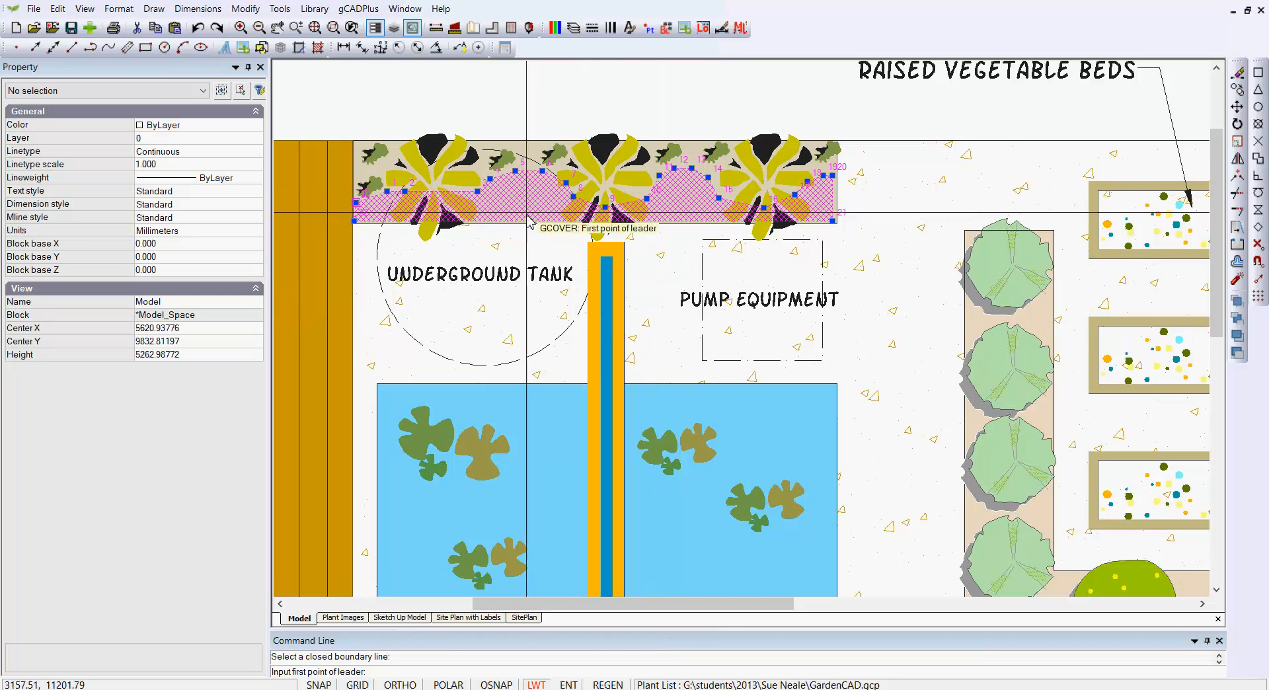
Step: Place a leader from the green area to above the bed, match its text height to the Raised Vegetable Beds label, and insert the number block beside it
{"action": "left_click", "coordinate": [517, 195]}
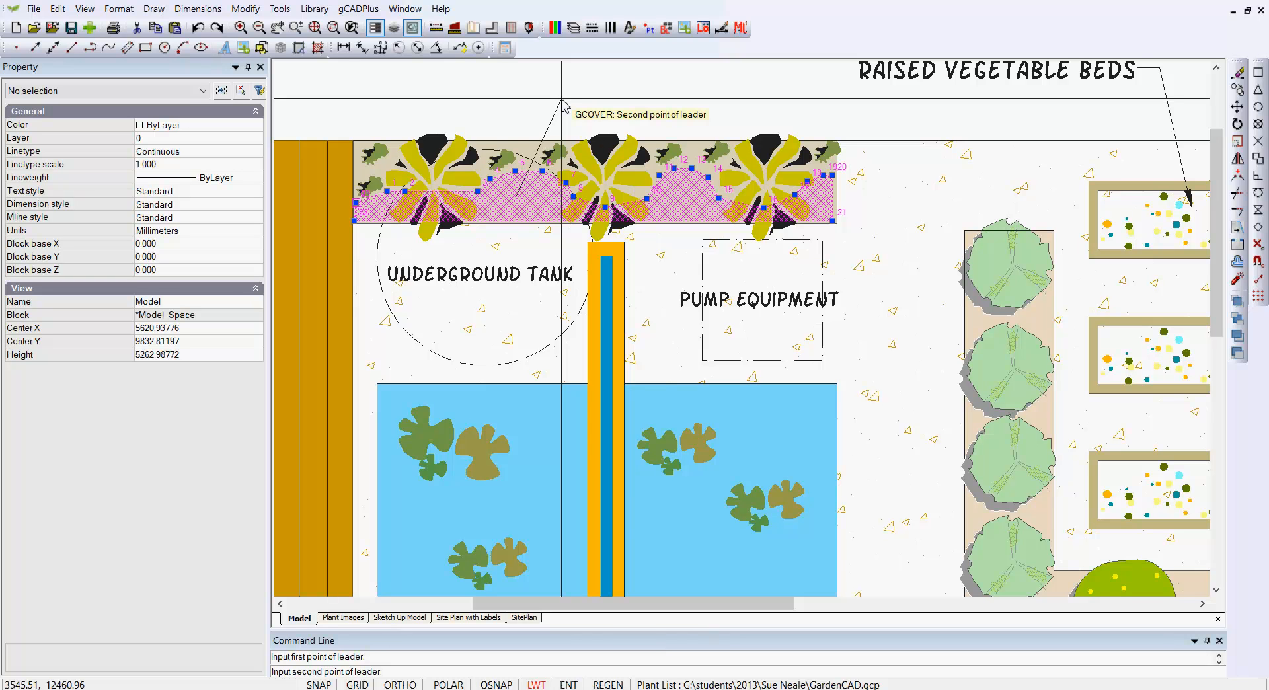
{"action": "left_click", "coordinate": [562, 100]}
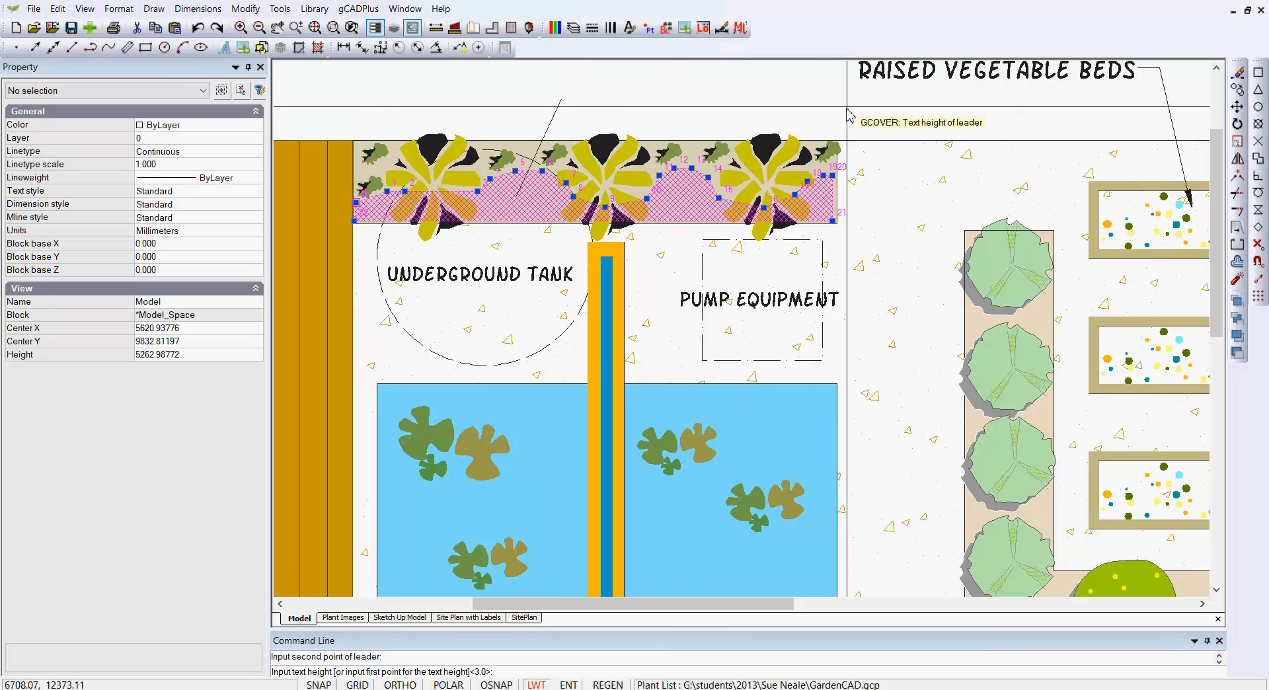
{"action": "left_click", "coordinate": [859, 80]}
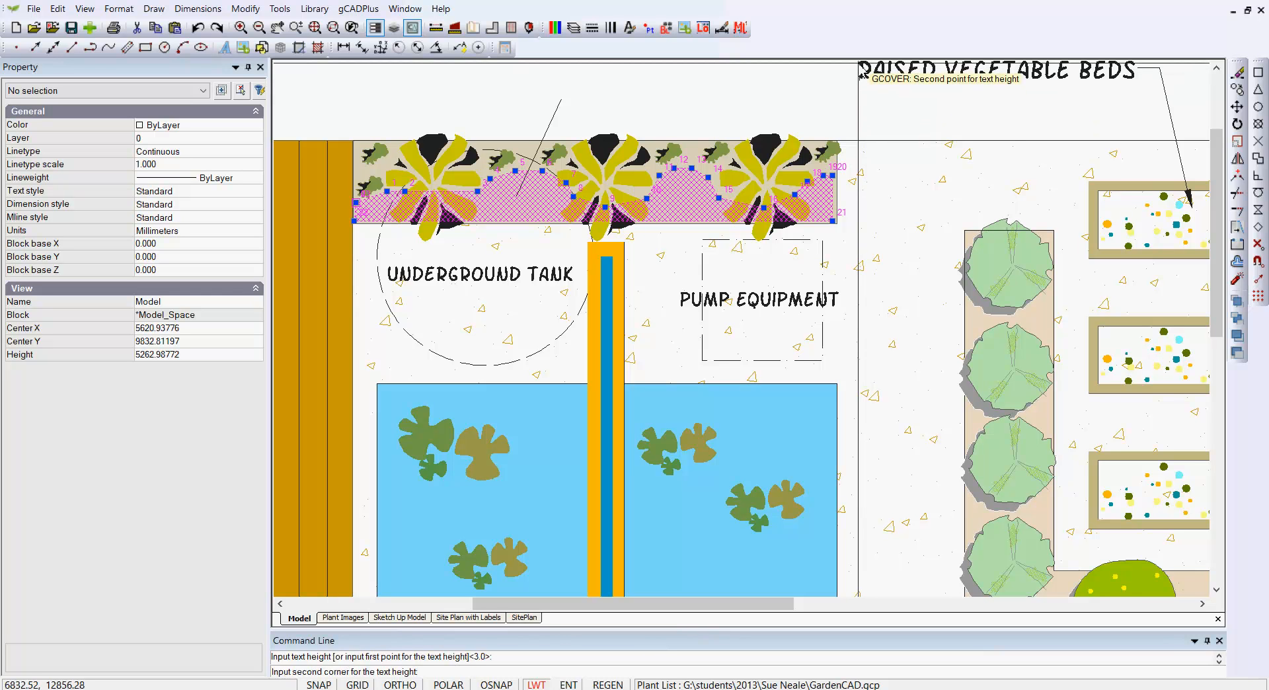
{"action": "left_click", "coordinate": [865, 72]}
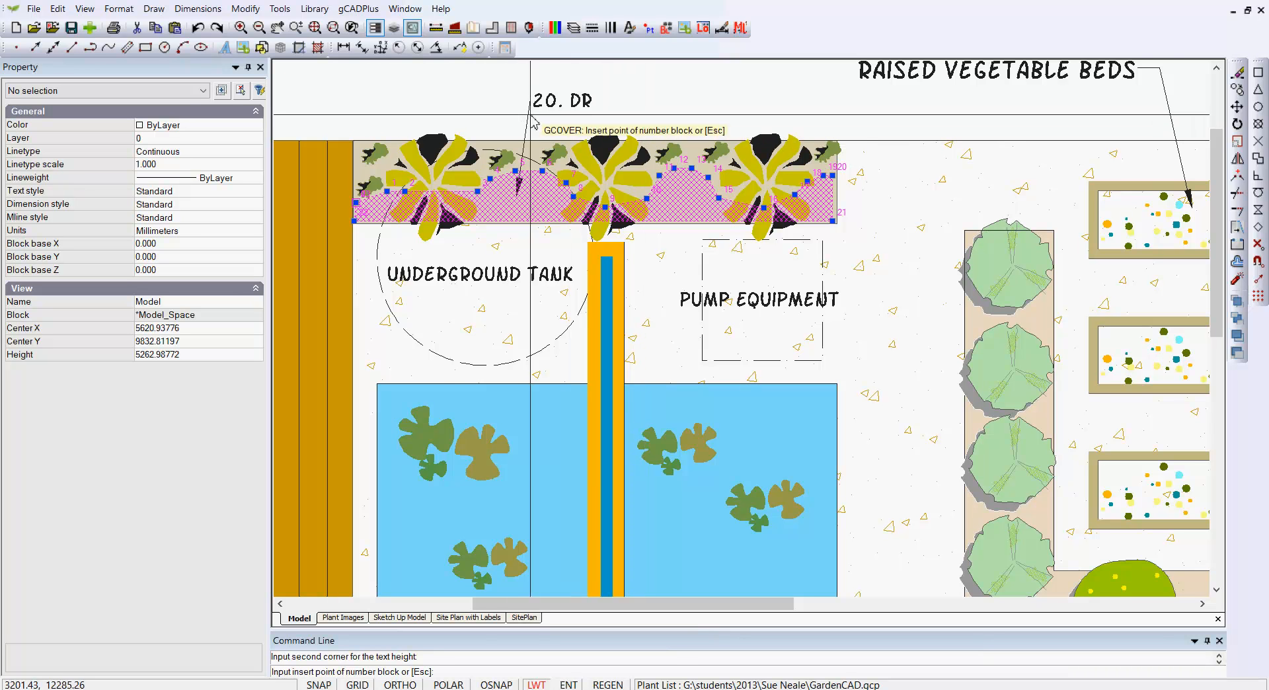
{"action": "left_click", "coordinate": [443, 96]}
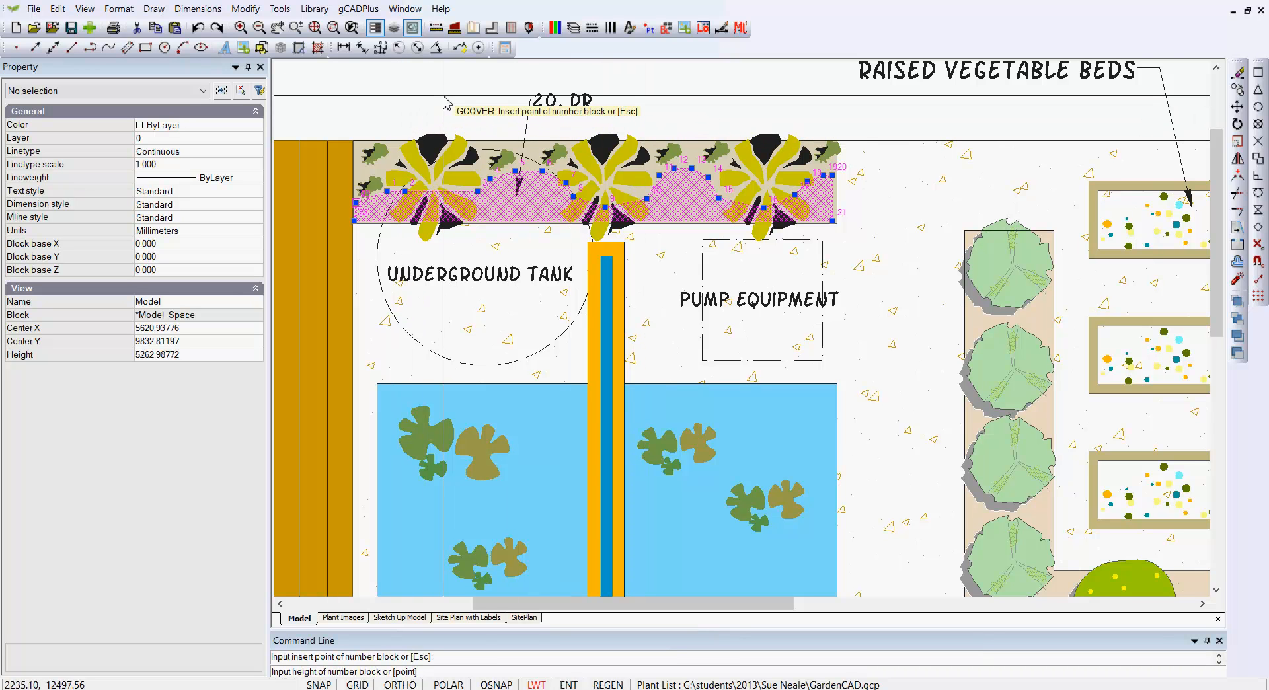
{"action": "left_click", "coordinate": [470, 120]}
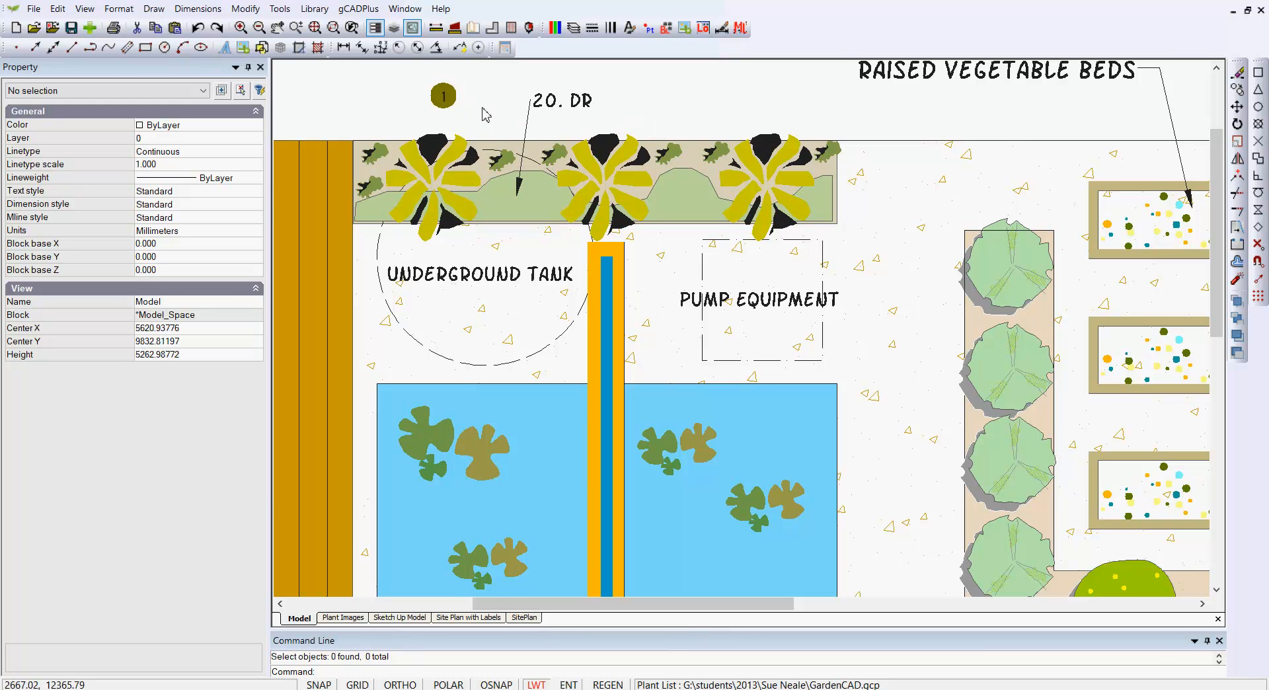
Step: Examine the new ground cover leader label and number block above the planting bed
{"action": "scroll", "coordinate": [476, 111], "scroll_direction": "up", "scroll_amount": 3}
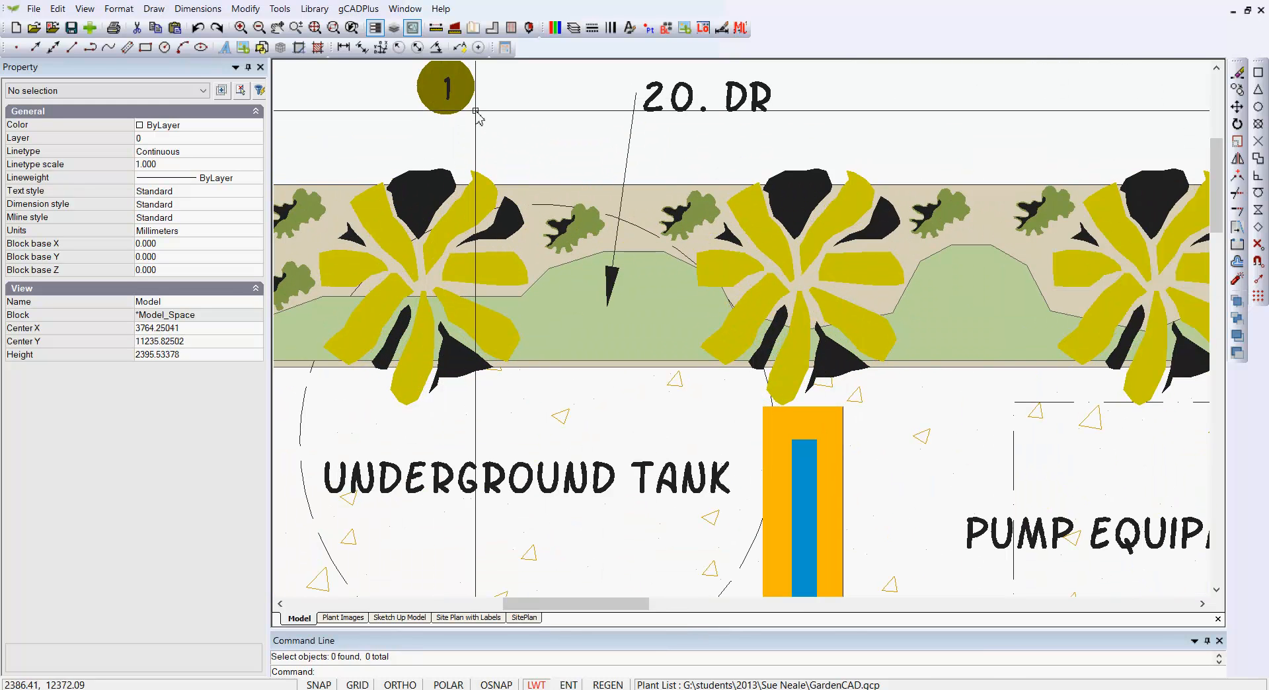
{"action": "scroll", "coordinate": [431, 156], "scroll_direction": "down", "scroll_amount": 1}
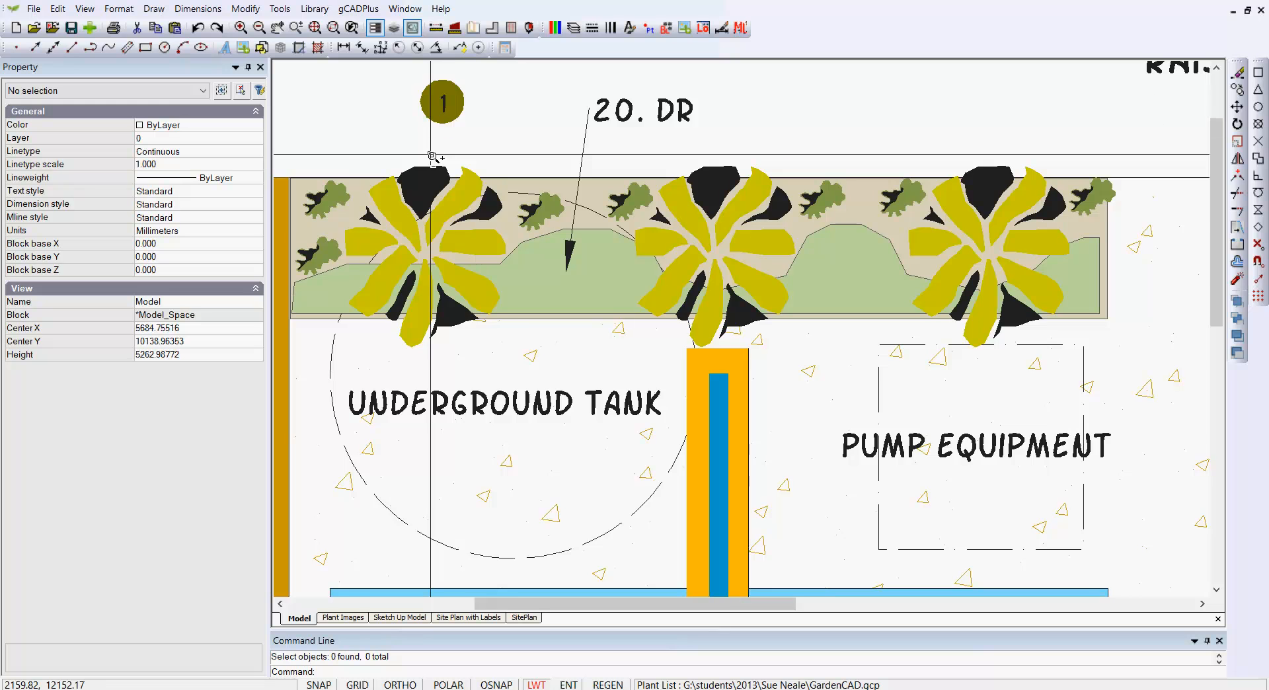
{"action": "scroll", "coordinate": [431, 156], "scroll_direction": "down", "scroll_amount": 2}
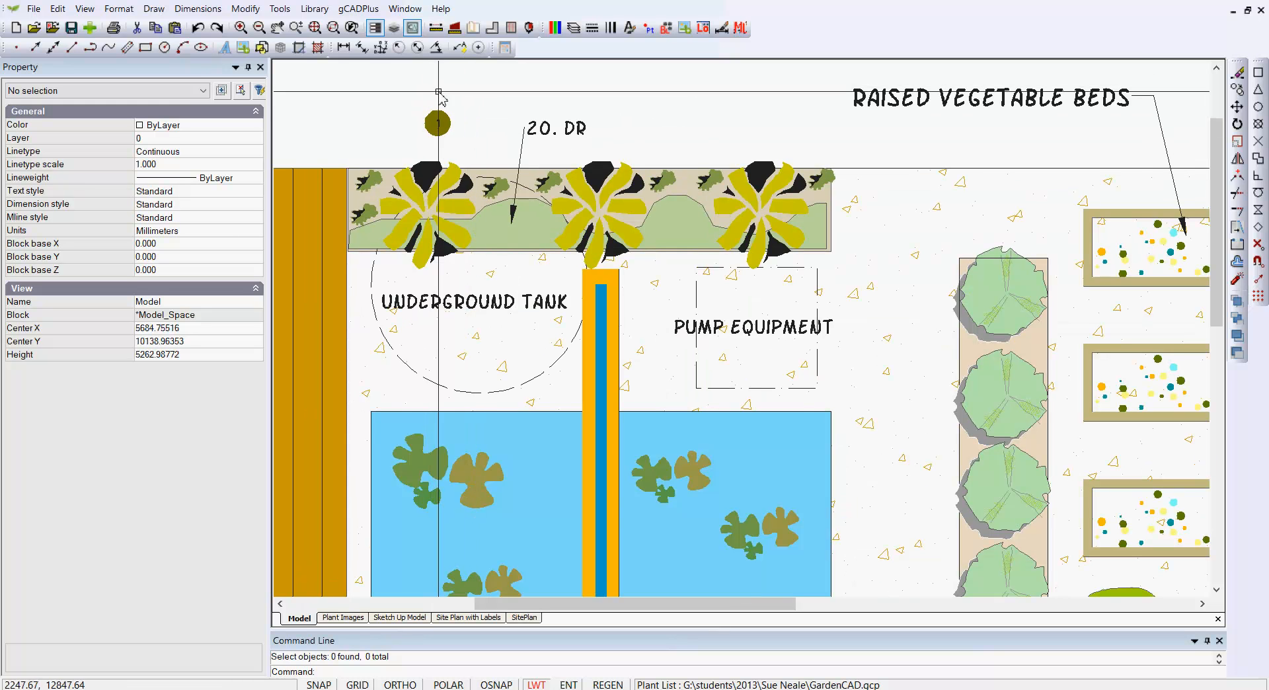
{"action": "scroll", "coordinate": [557, 152], "scroll_direction": "up", "scroll_amount": 2}
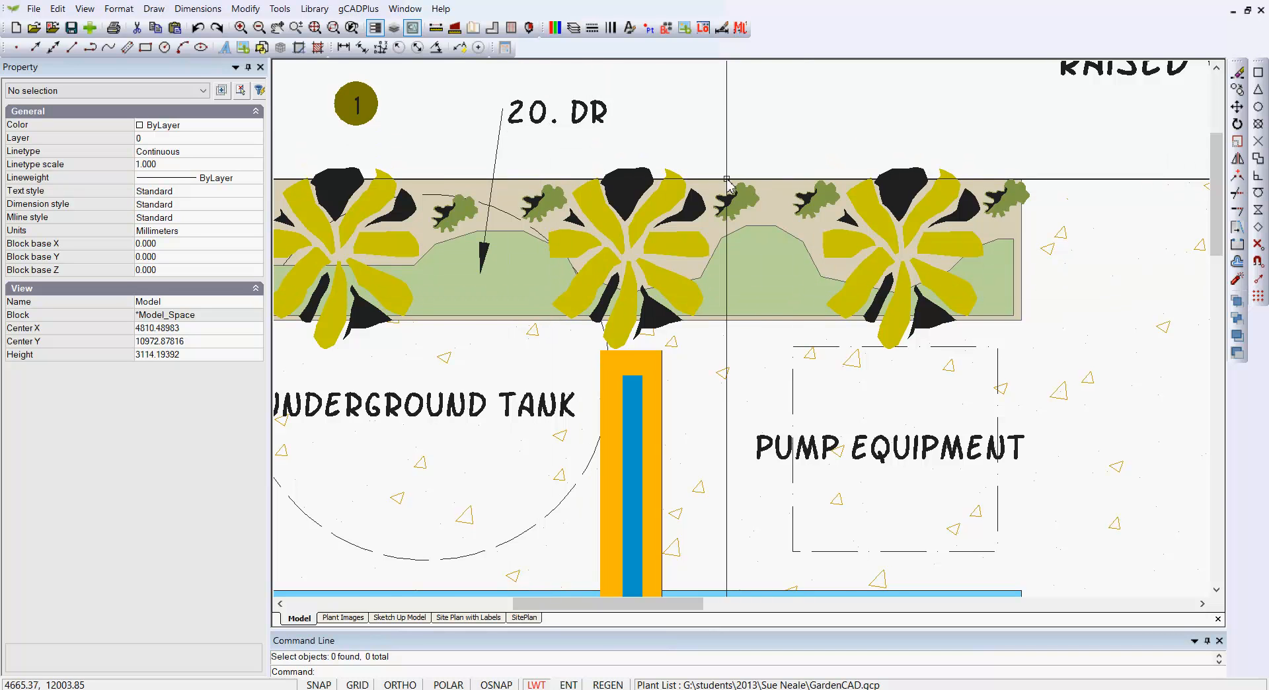
{"action": "scroll", "coordinate": [727, 180], "scroll_direction": "down", "scroll_amount": 2}
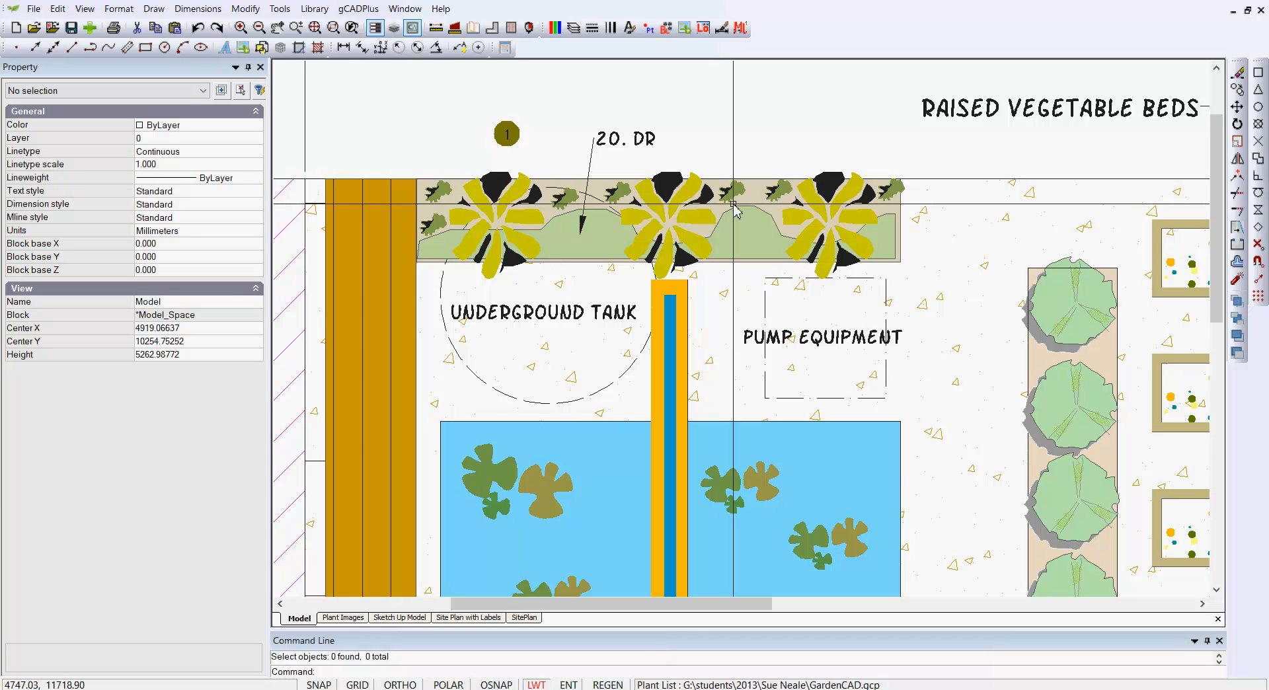
{"action": "scroll", "coordinate": [722, 217], "scroll_direction": "down", "scroll_amount": 1}
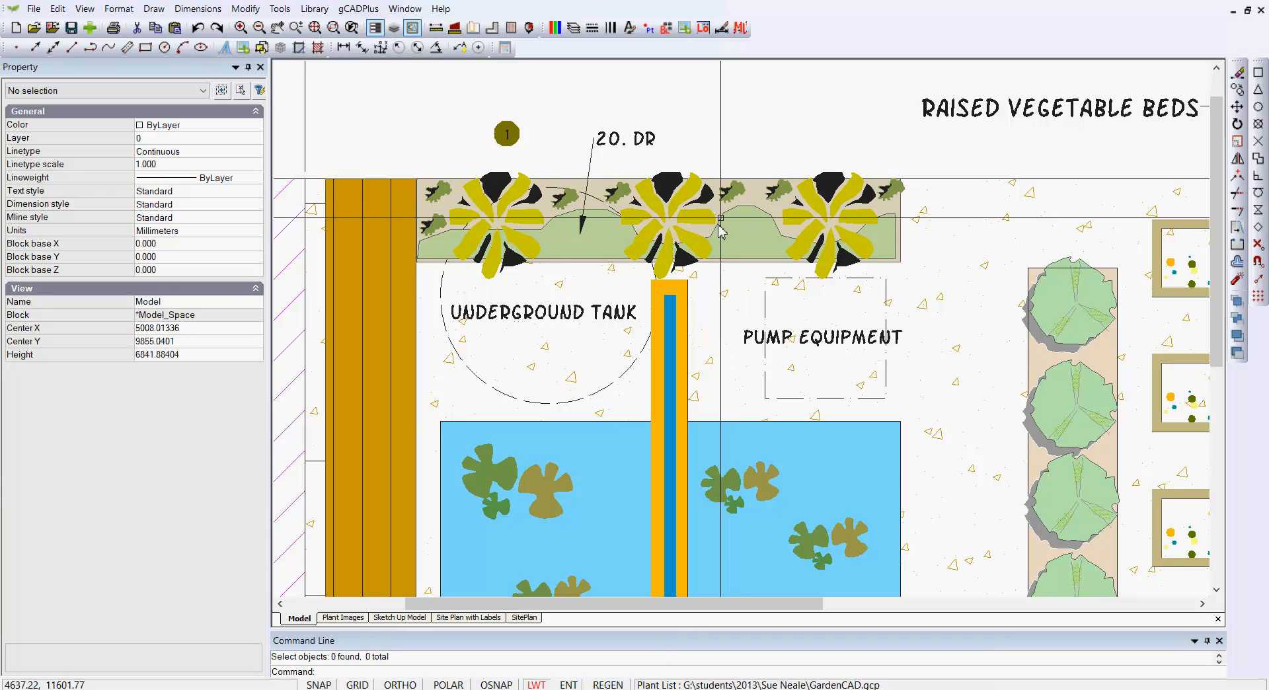
{"action": "scroll", "coordinate": [888, 354], "scroll_direction": "down", "scroll_amount": 1}
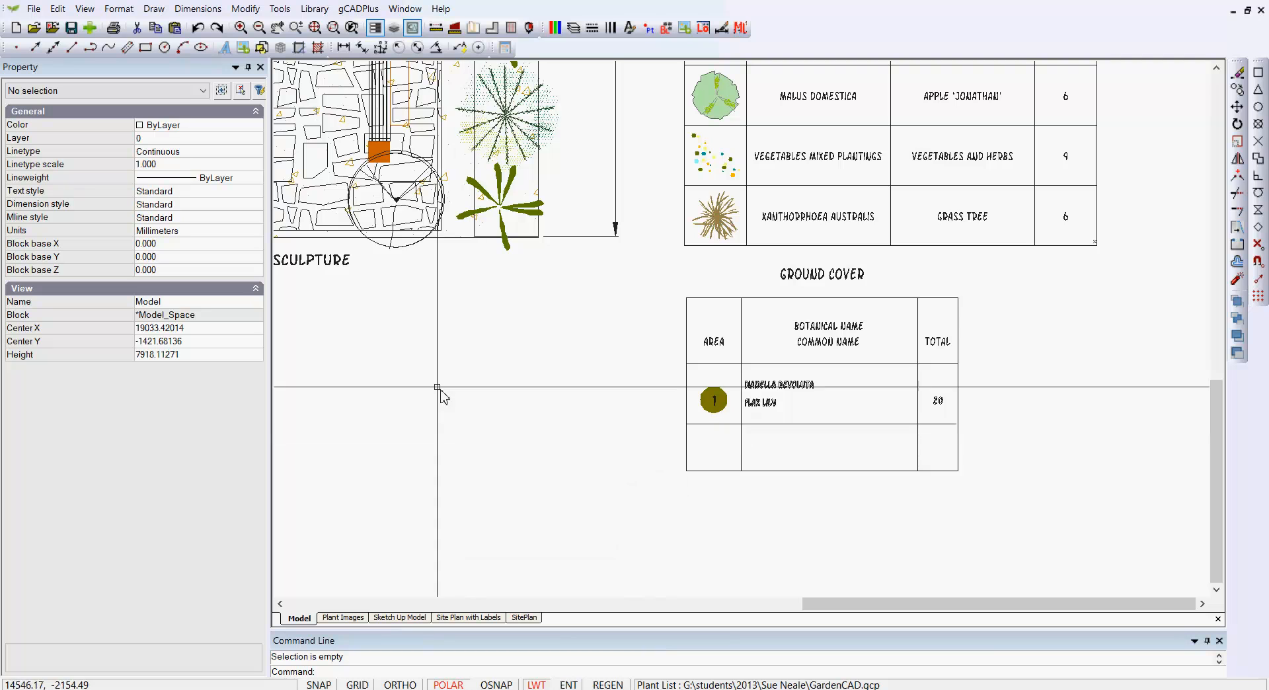
{"action": "left_click", "coordinate": [359, 9]}
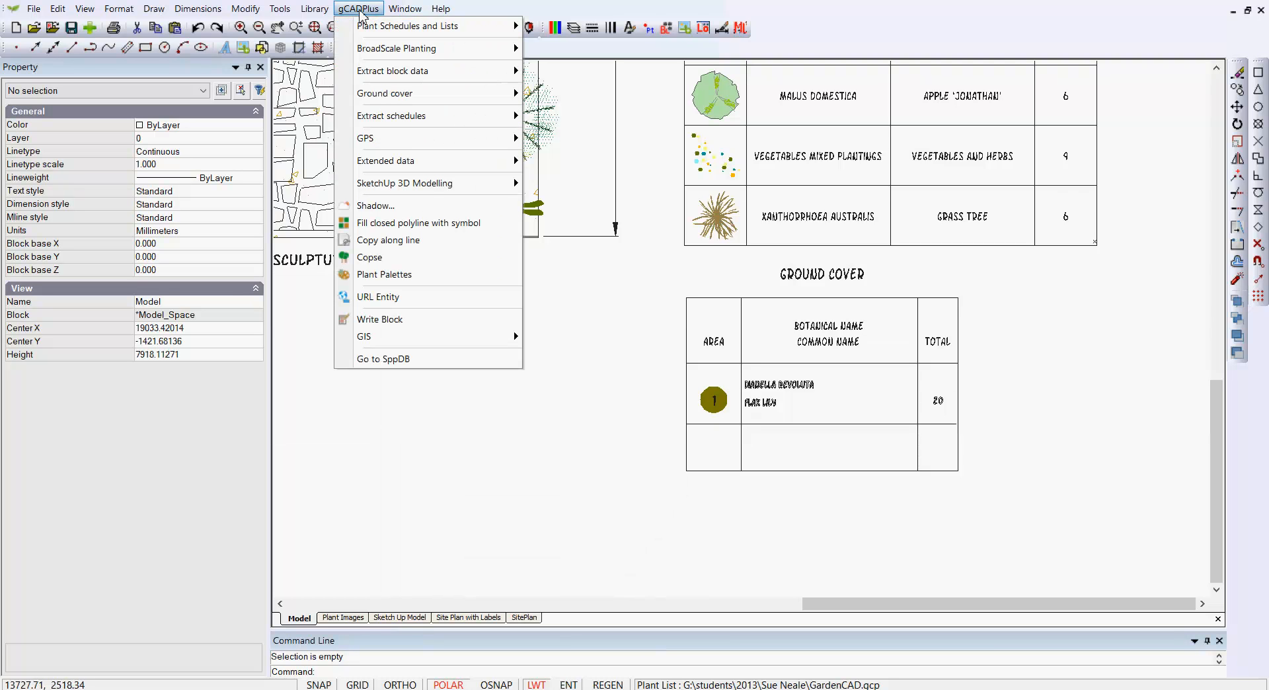
{"action": "mouse_move", "coordinate": [404, 94]}
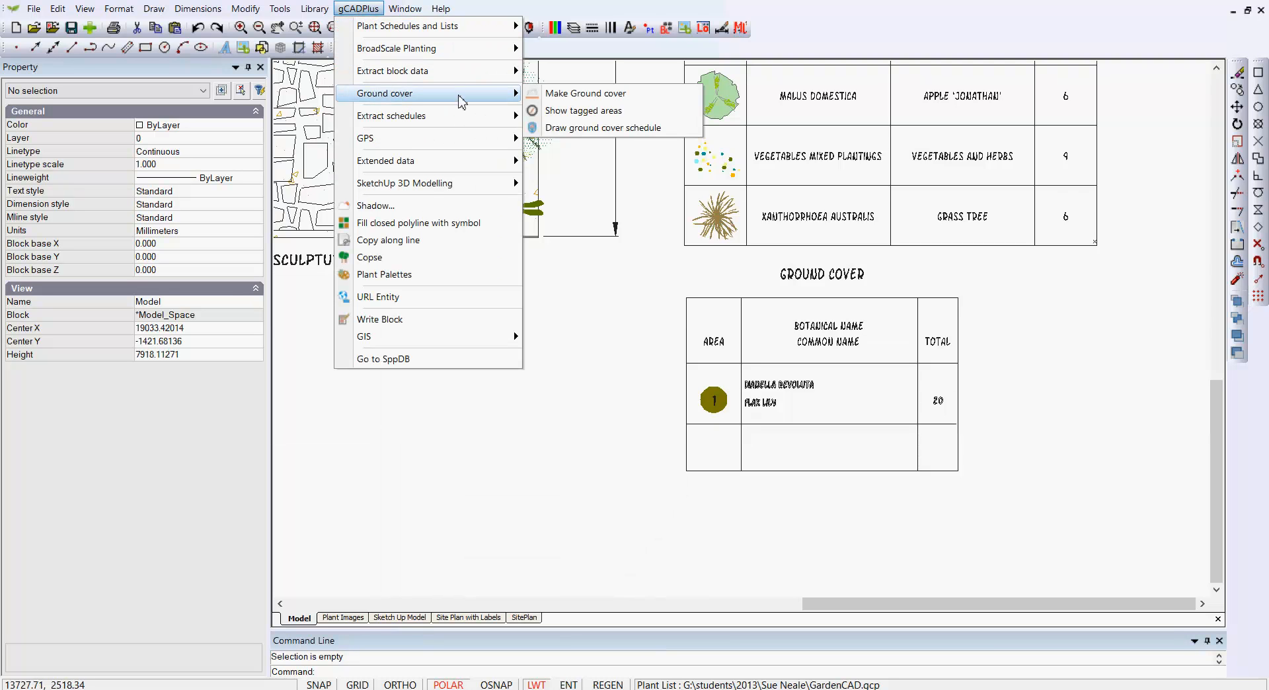
{"action": "left_click", "coordinate": [602, 128]}
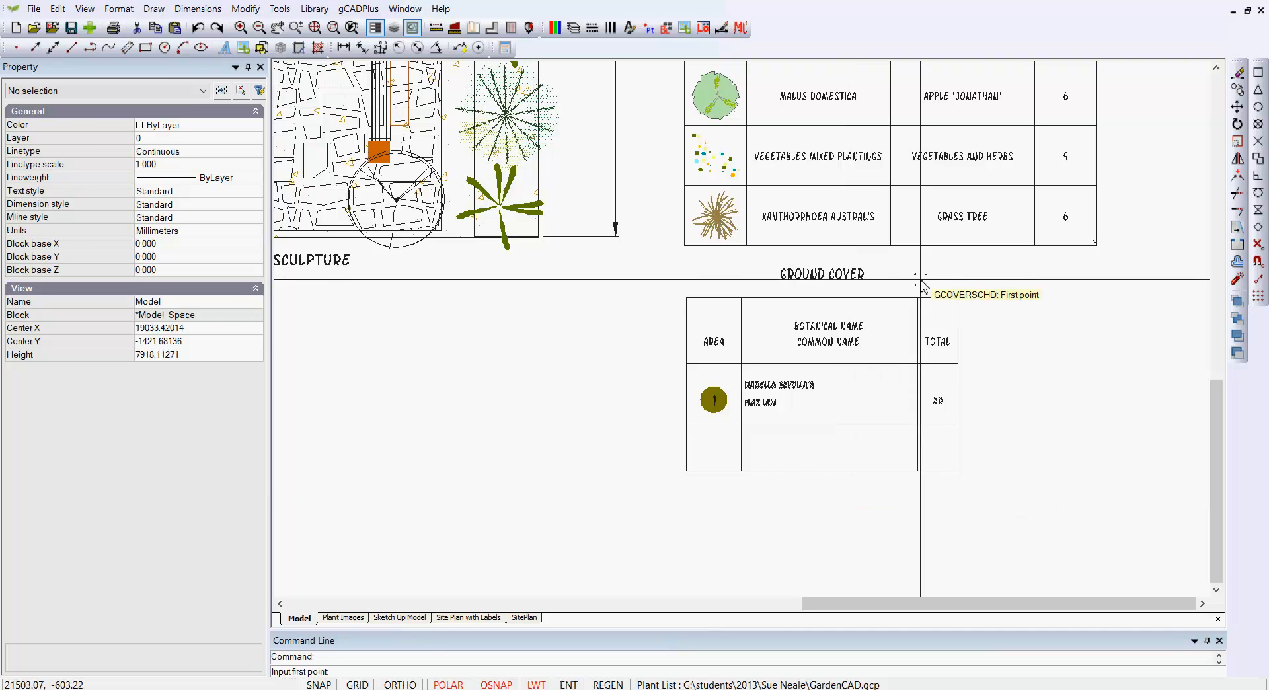
{"action": "key", "text": "Escape"}
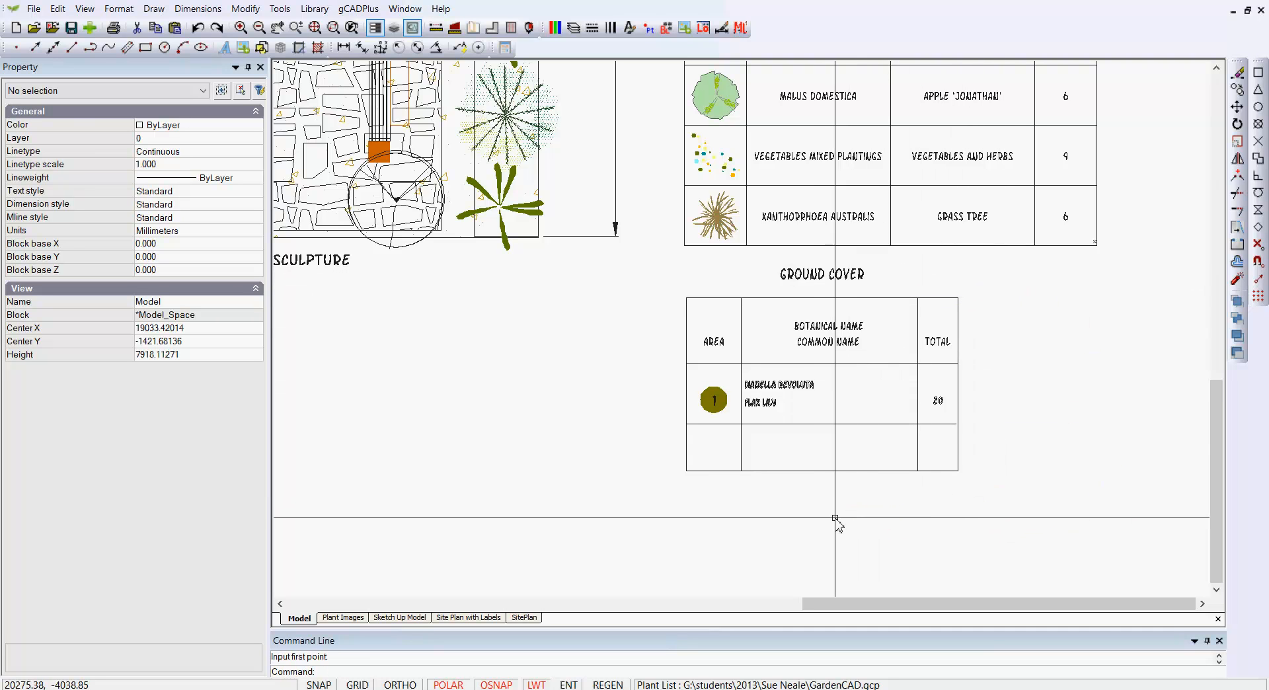
Step: Open the Ground Cover schedule block in the block editor, inspect its entries and close the editor
{"action": "left_click", "coordinate": [827, 343]}
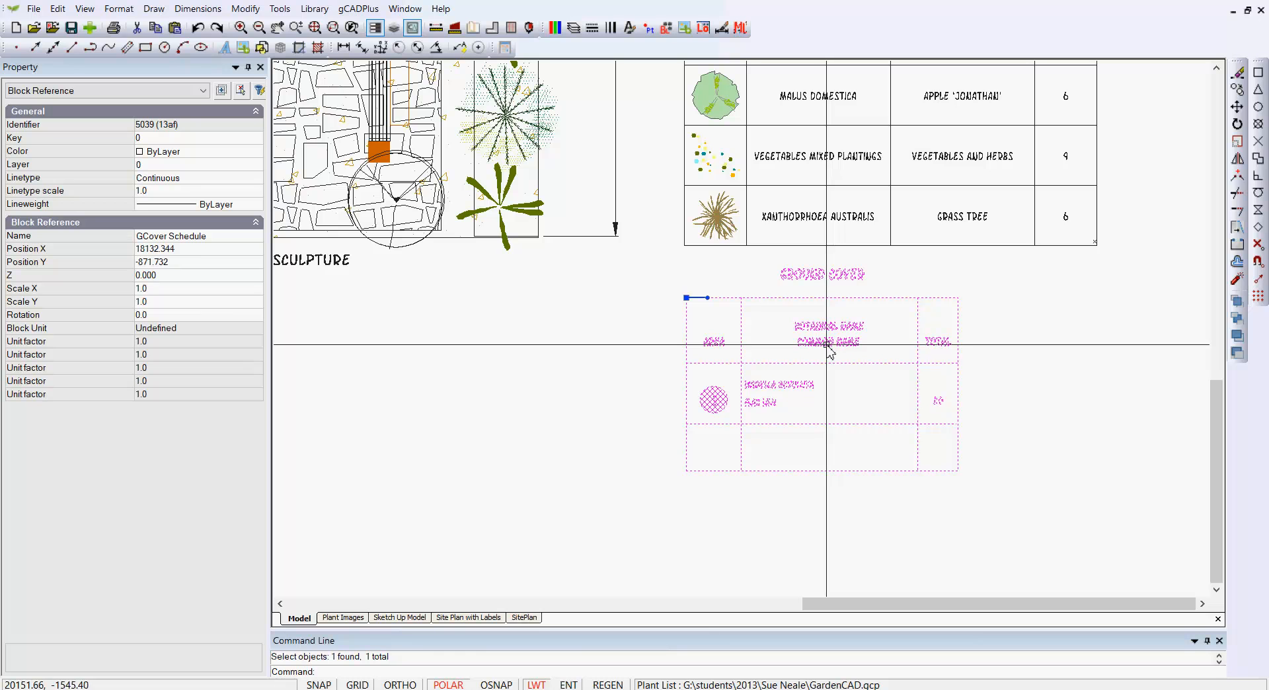
{"action": "right_click", "coordinate": [828, 343]}
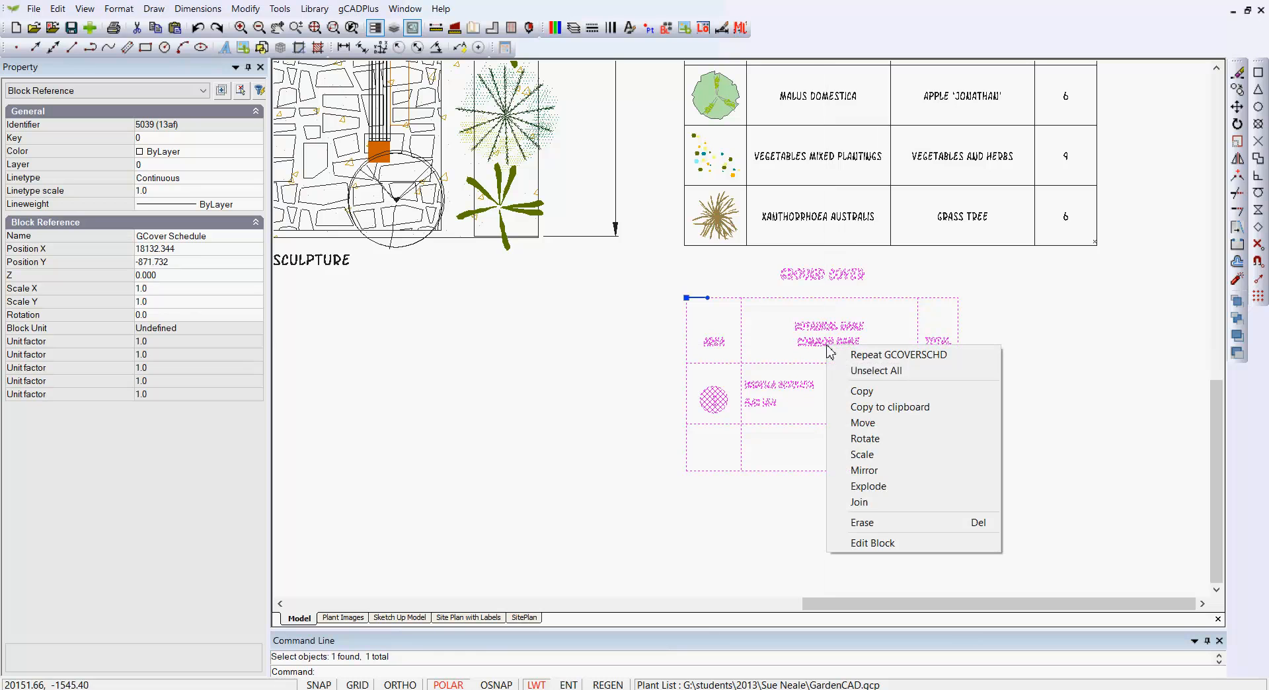
{"action": "left_click", "coordinate": [875, 543]}
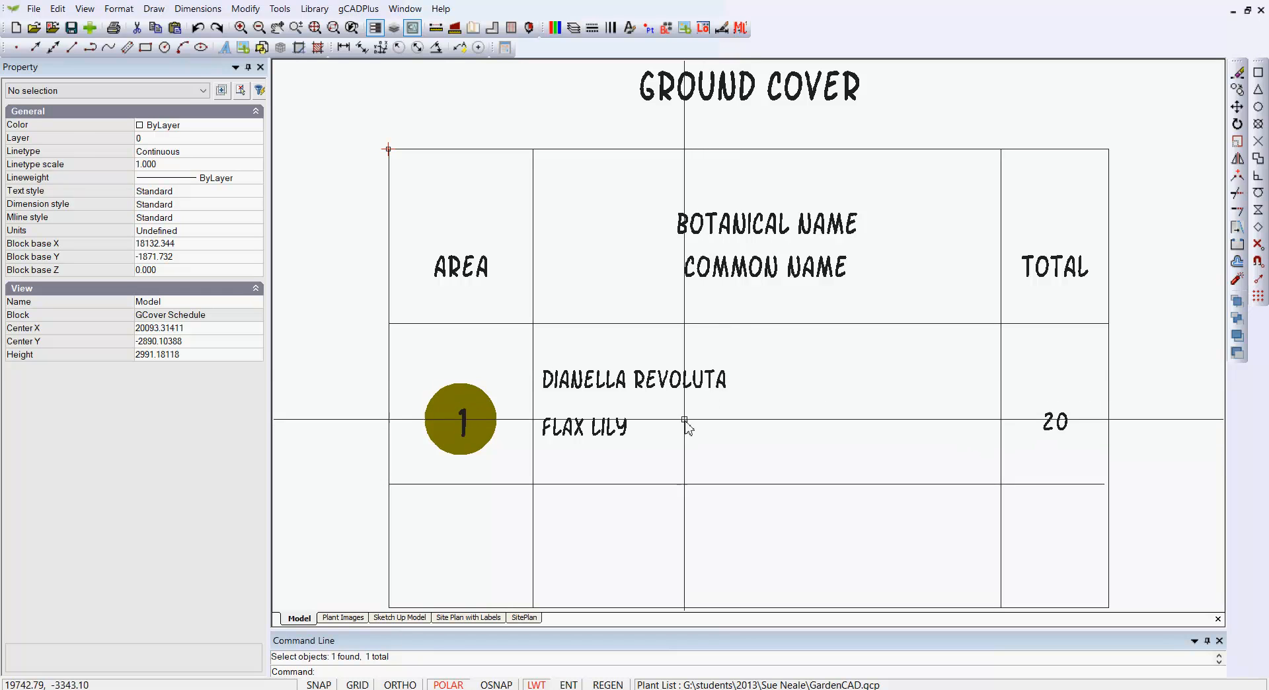
{"action": "right_click", "coordinate": [750, 314]}
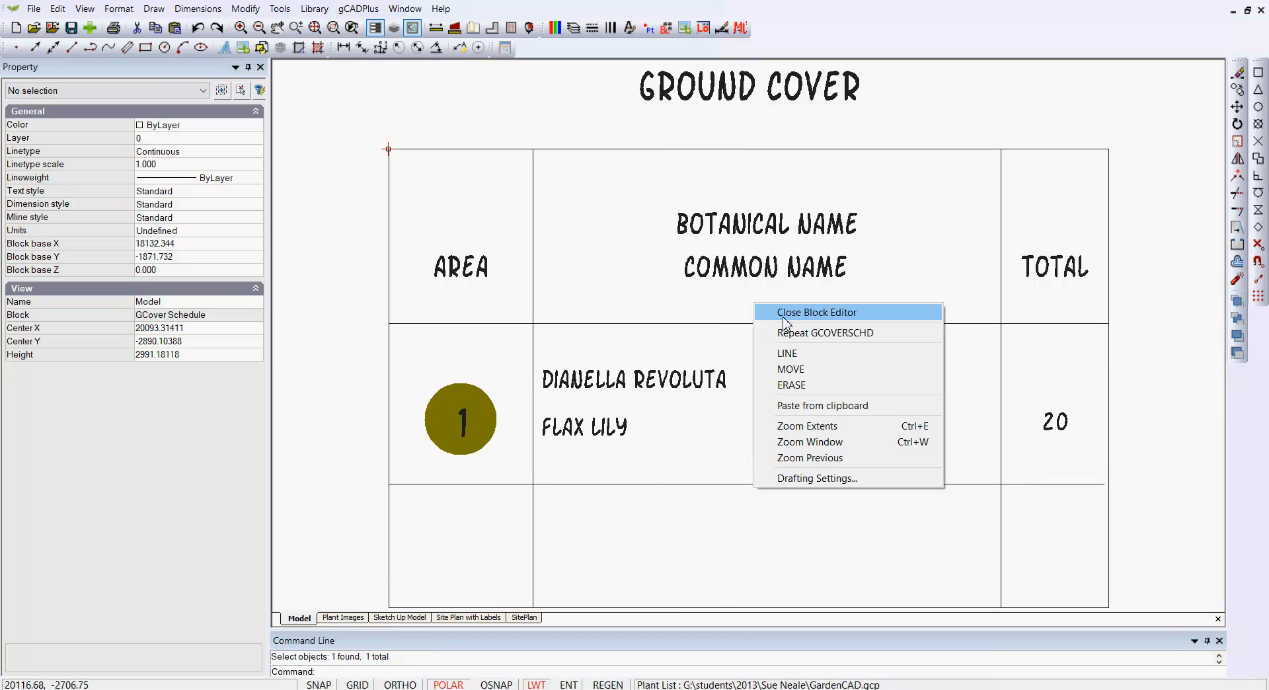
{"action": "left_click", "coordinate": [783, 316]}
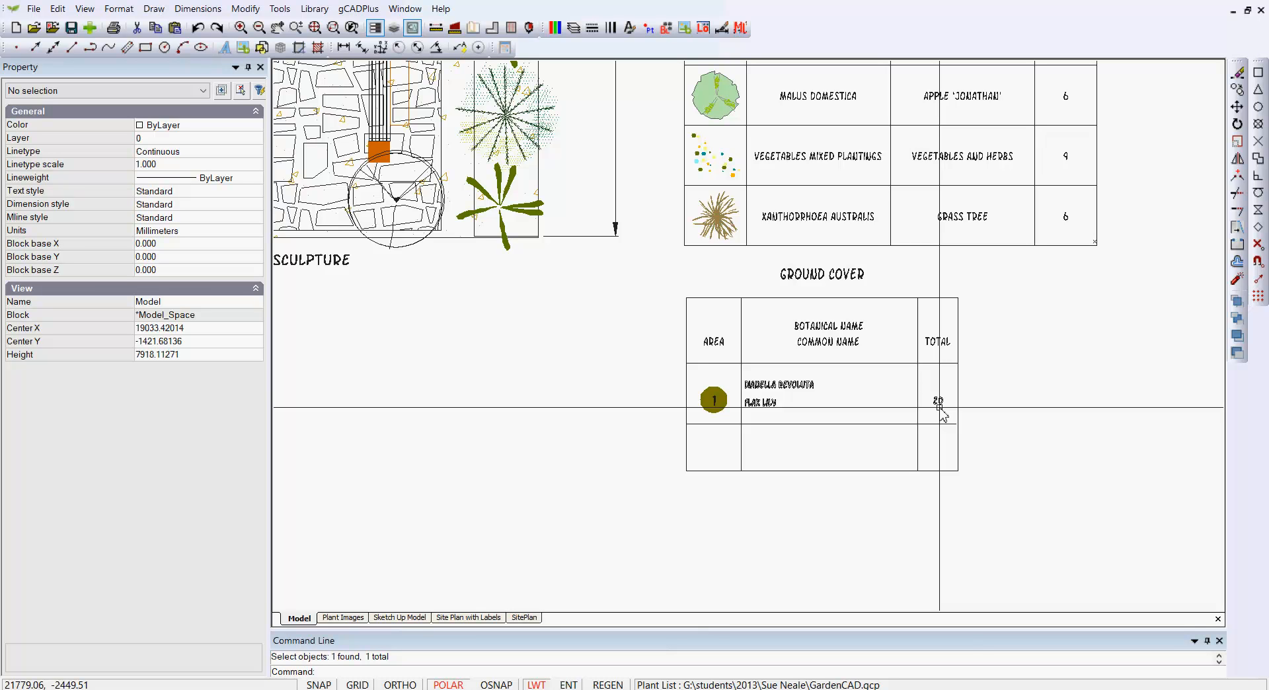
{"action": "left_click", "coordinate": [368, 10]}
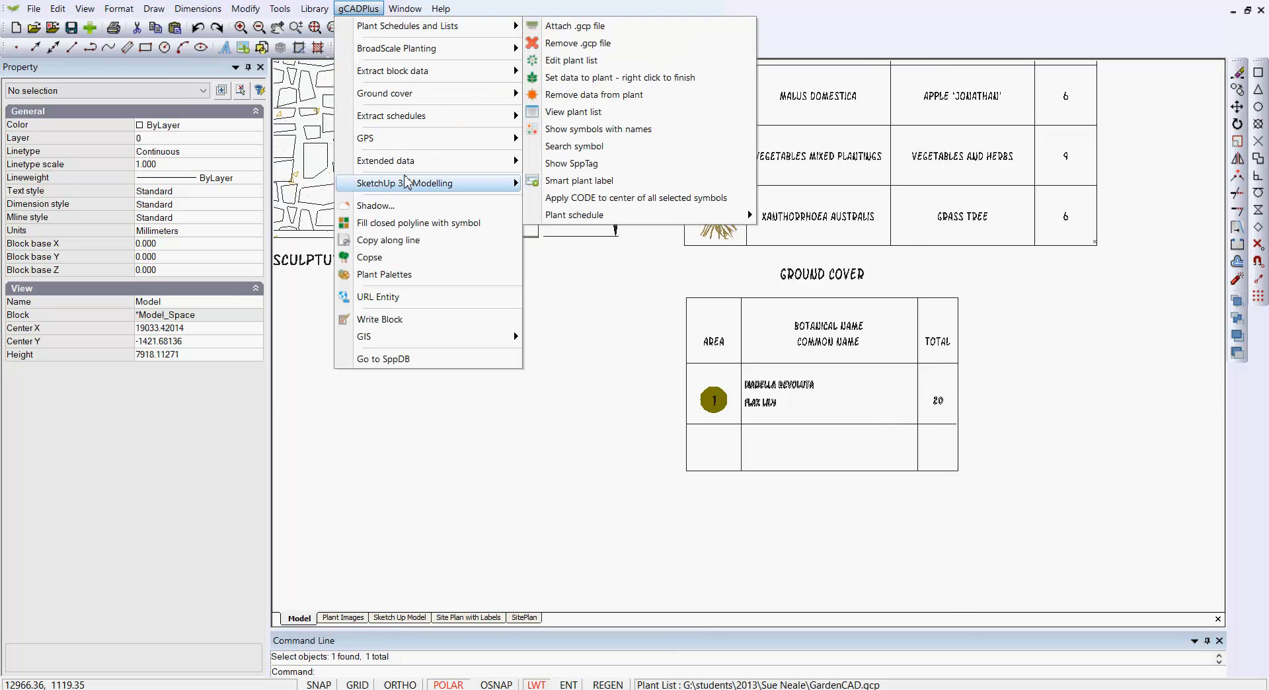